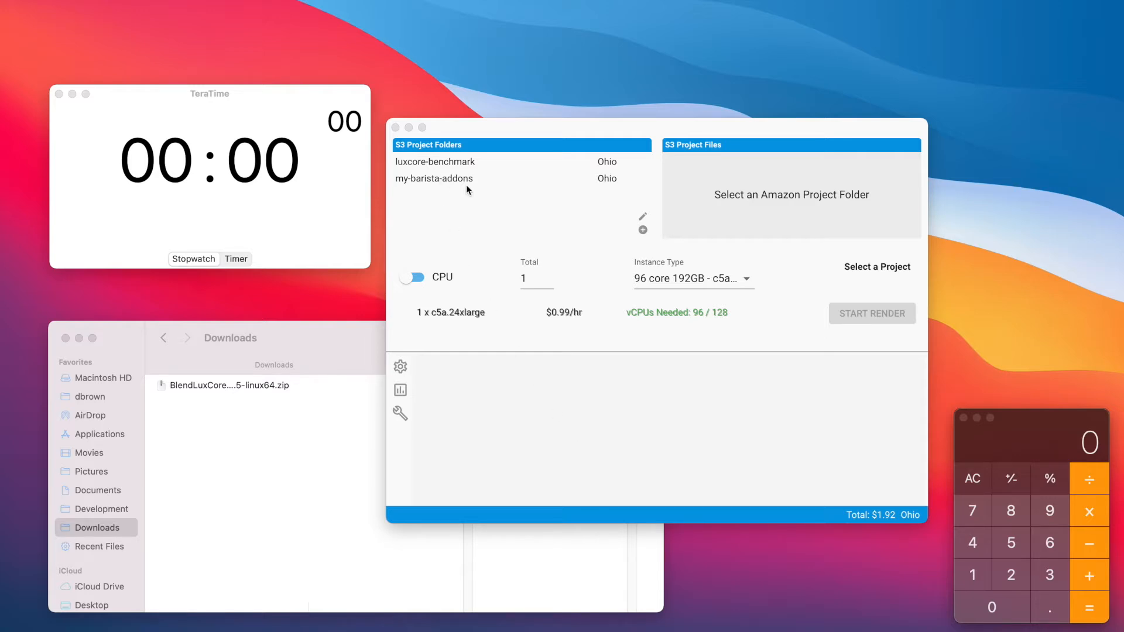
Examine the project files in the luxcore-benchmark and my-barista-addons folders.
click(503, 129)
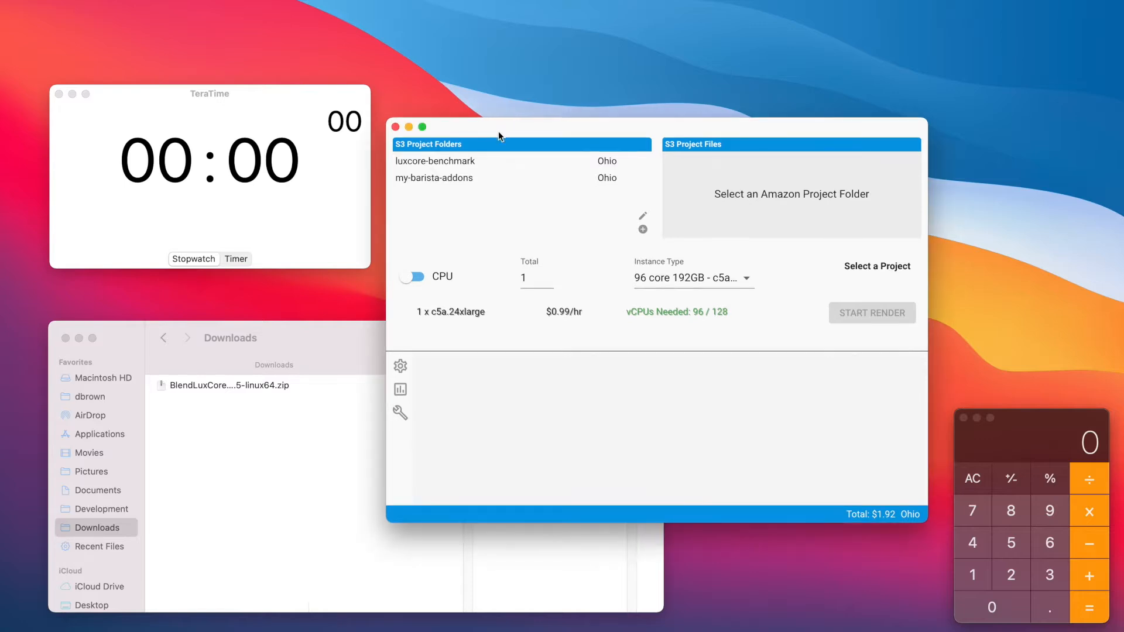
click(454, 166)
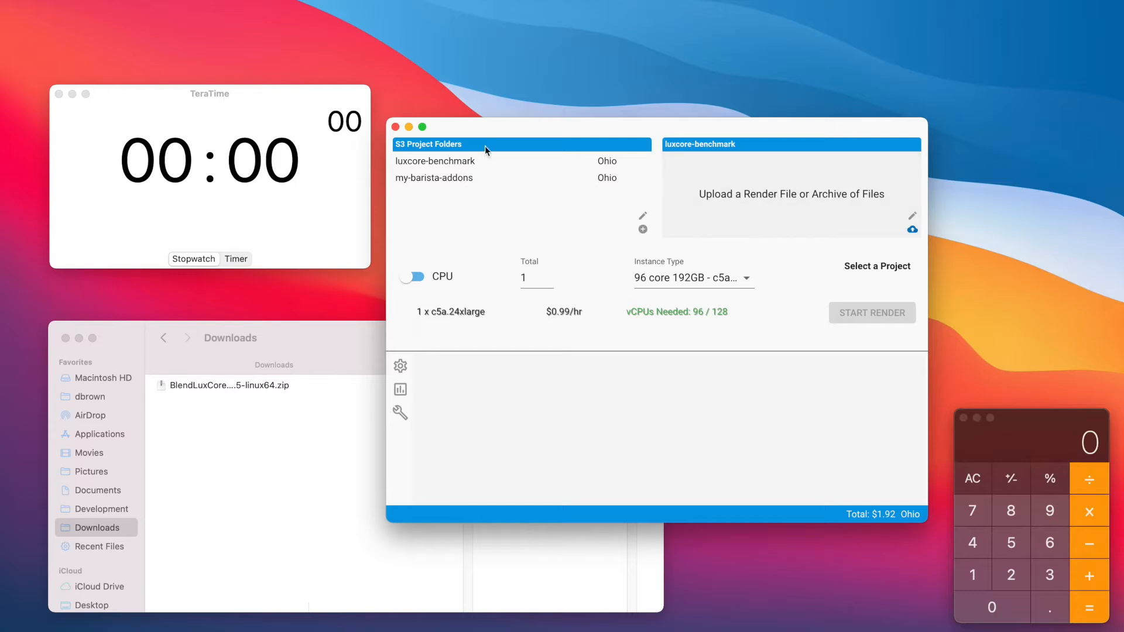
scroll(771, 199, down, 2)
scroll(771, 202, down, 10)
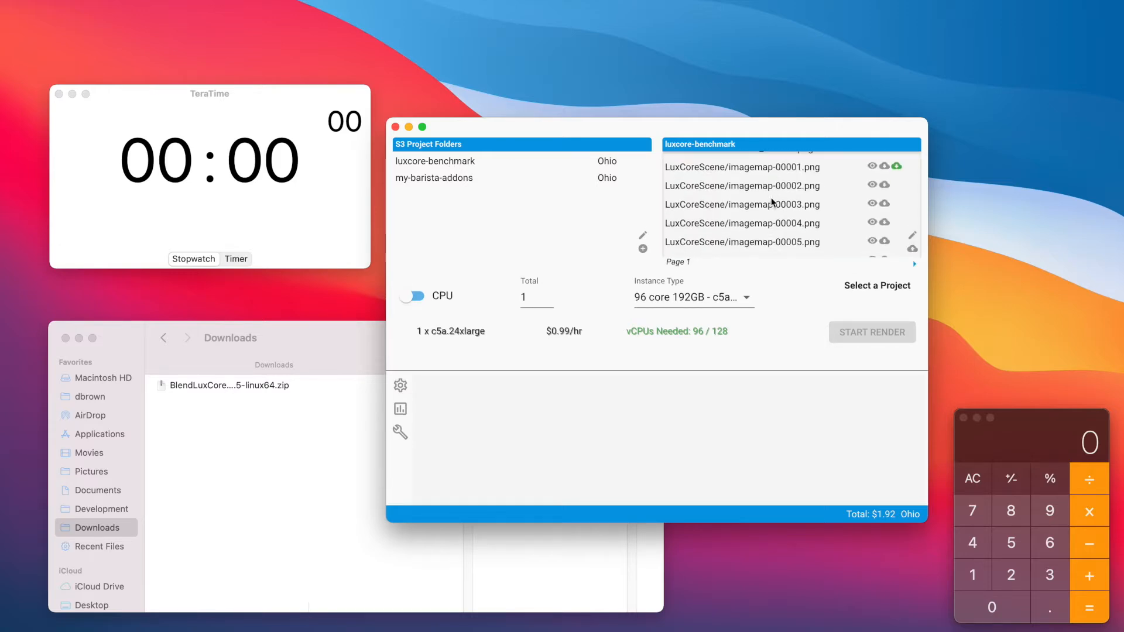
scroll(771, 199, up, 10)
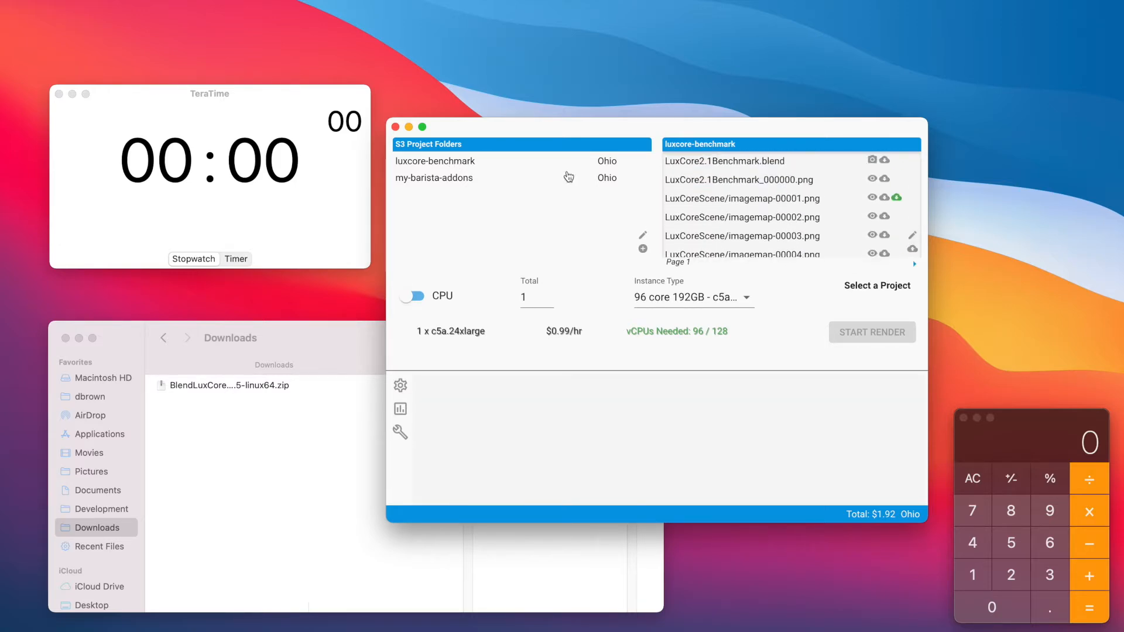
click(440, 179)
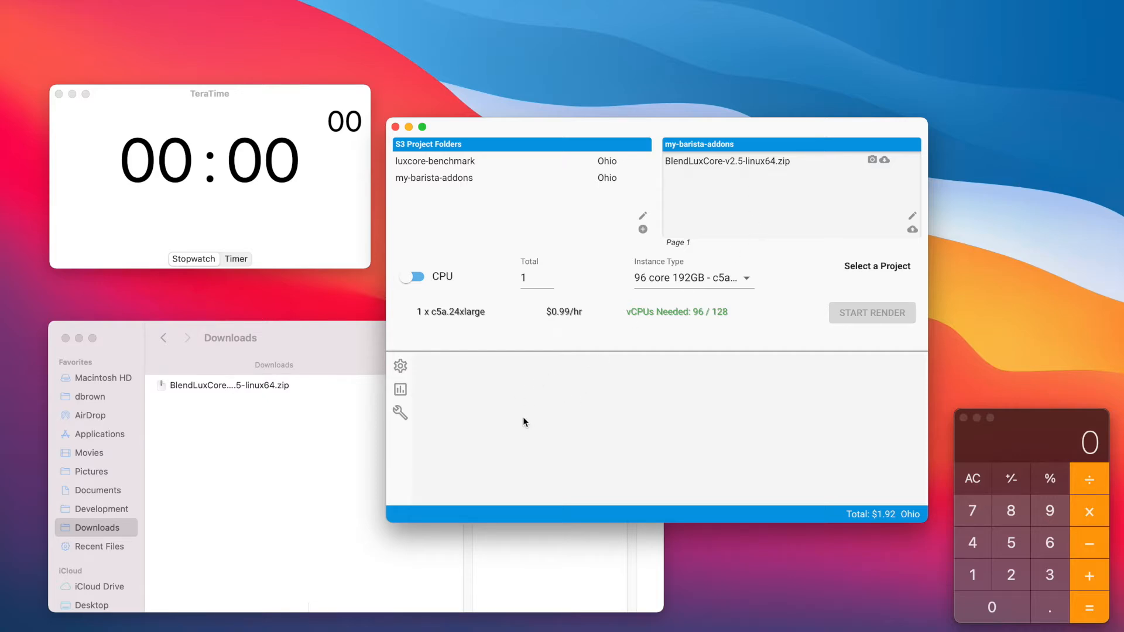
Set the add-on folder to my-barista-addons and the add-on file to the BlendLuxCore-v2.5-linux64 zip.
click(401, 413)
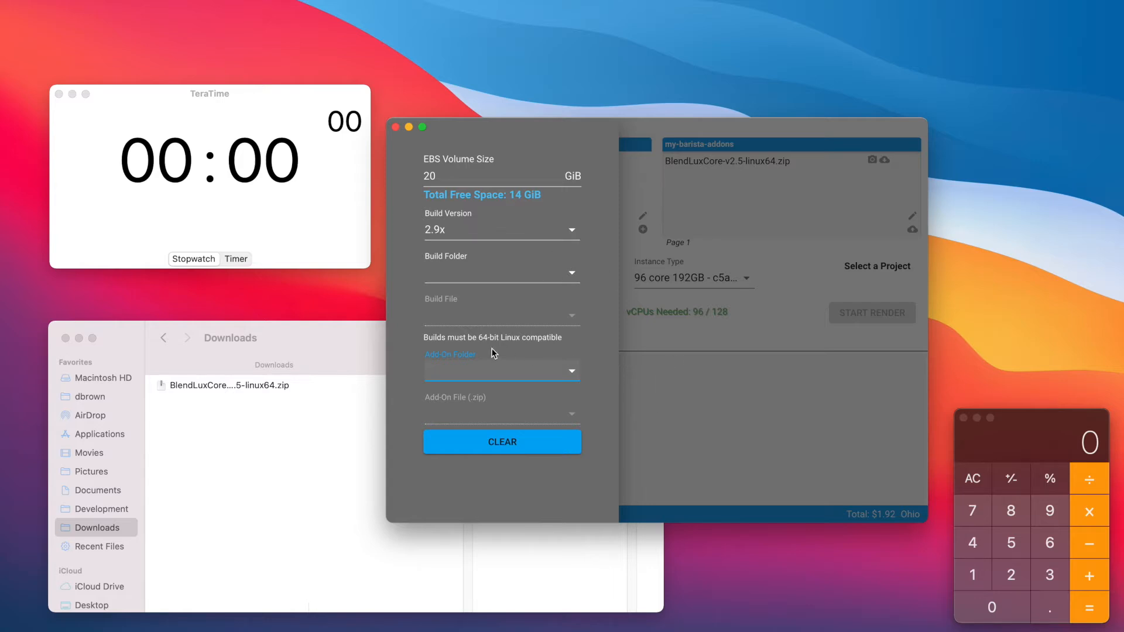
click(475, 372)
click(507, 400)
click(535, 417)
click(534, 415)
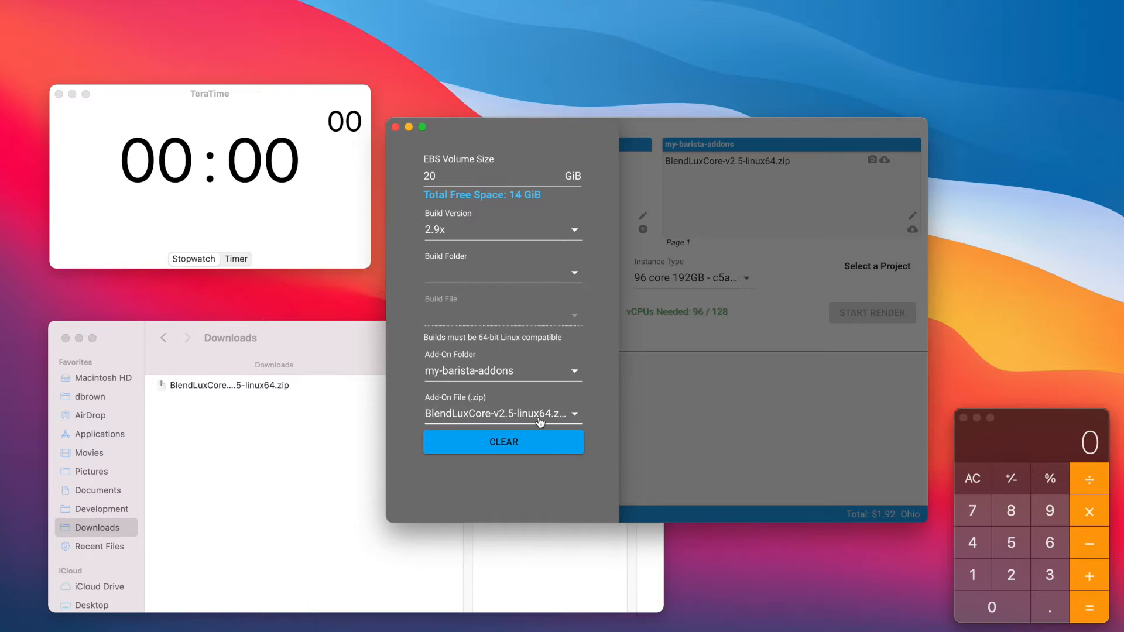
click(633, 415)
Set the render engine to LuxCore (needs add-on) in the render settings.
click(400, 392)
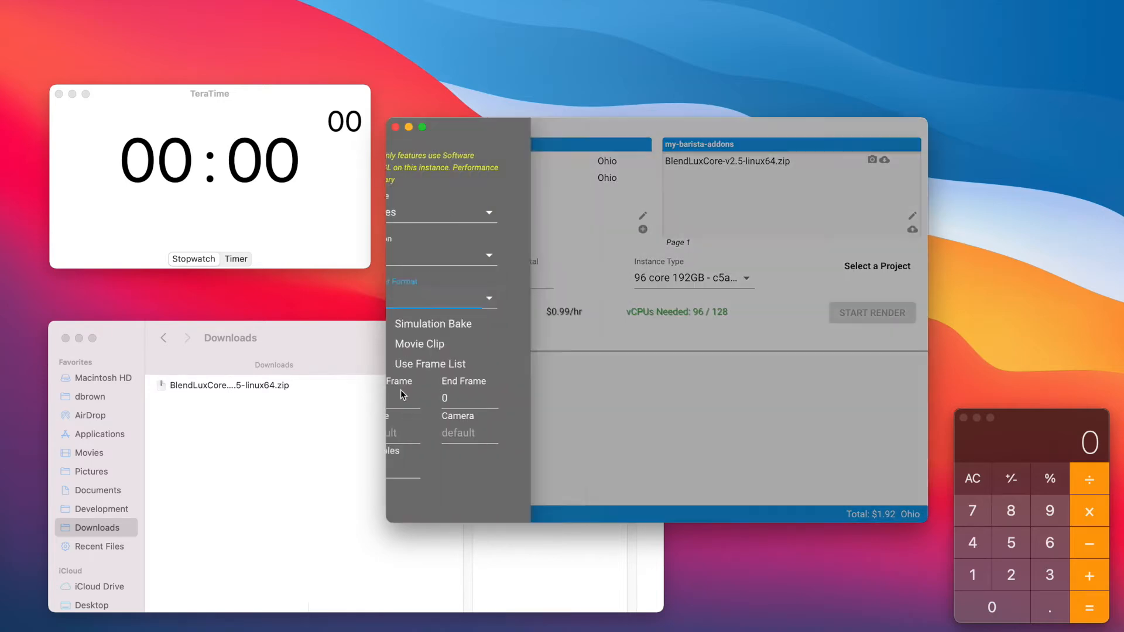
click(485, 219)
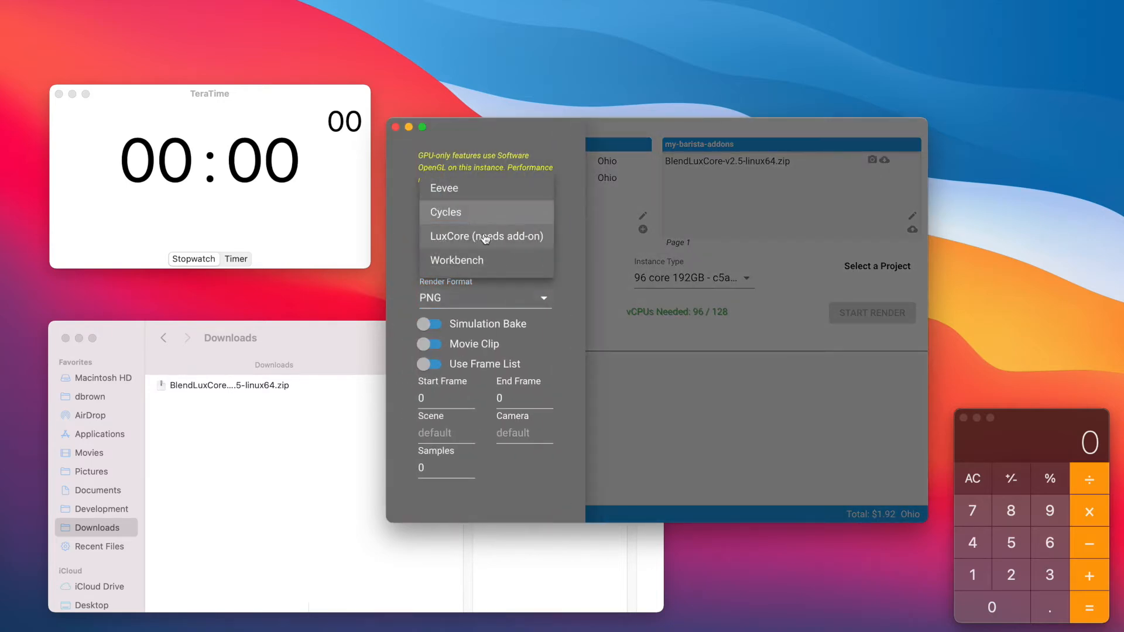
click(484, 237)
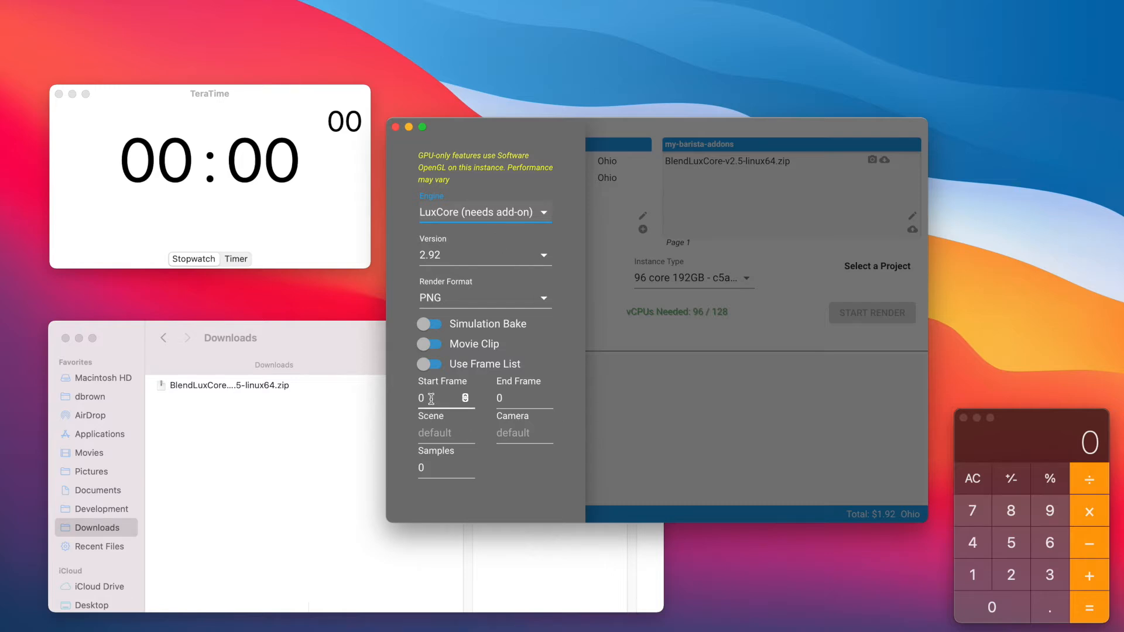
click(644, 396)
Choose LuxCore2.1Benchmark.blend from the luxcore-benchmark folder for rendering, using the 96 core 192GB - c5a.24xlarge instance type.
click(433, 162)
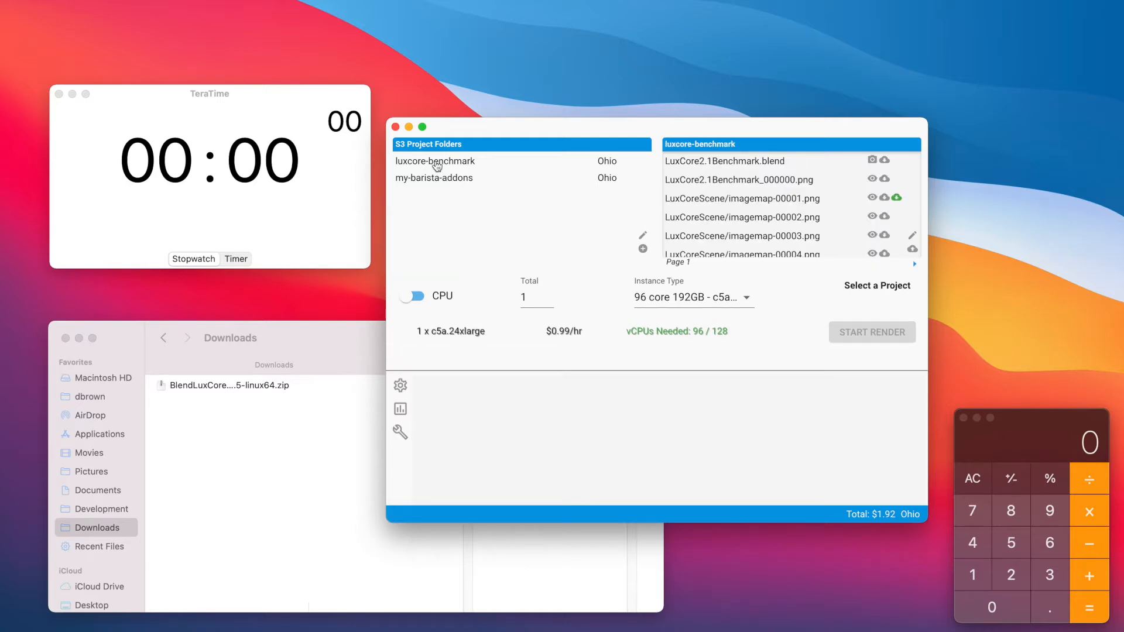
click(871, 159)
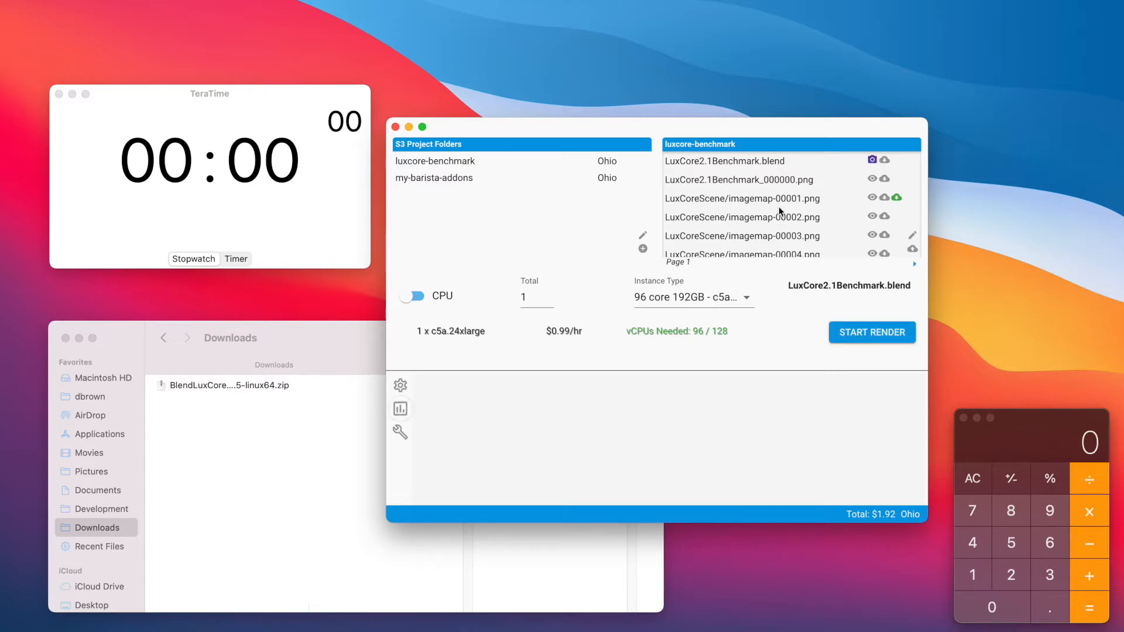
click(632, 302)
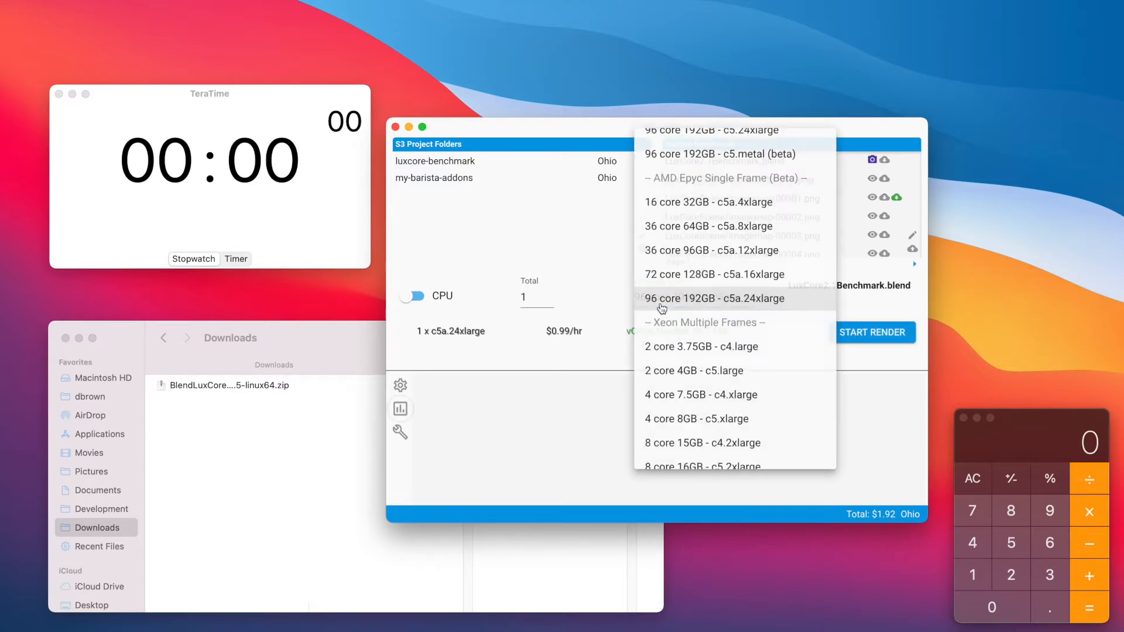
click(662, 297)
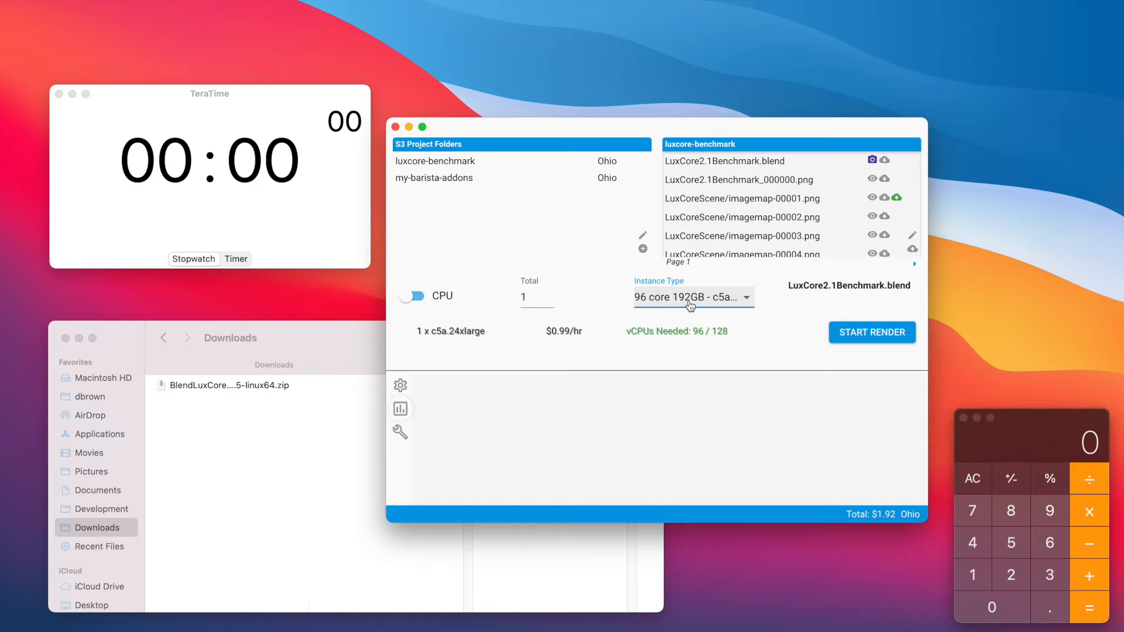
Switch the instance type to the Xeon 96 core 192GB - c5.24xlarge to compare its hourly price.
click(689, 306)
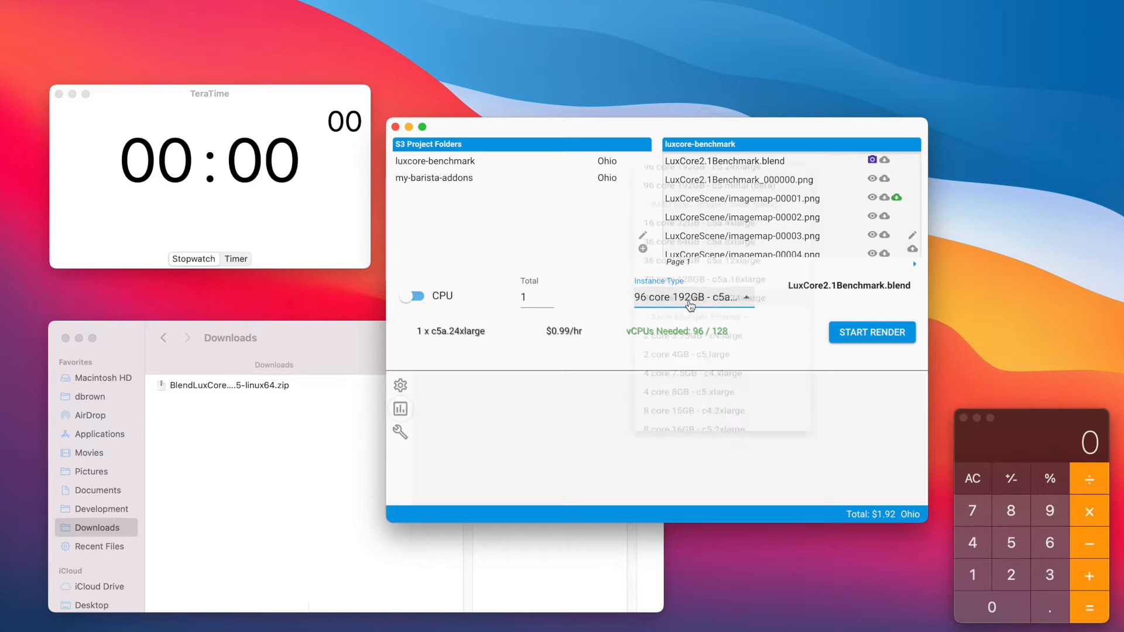
scroll(690, 263, up, 2)
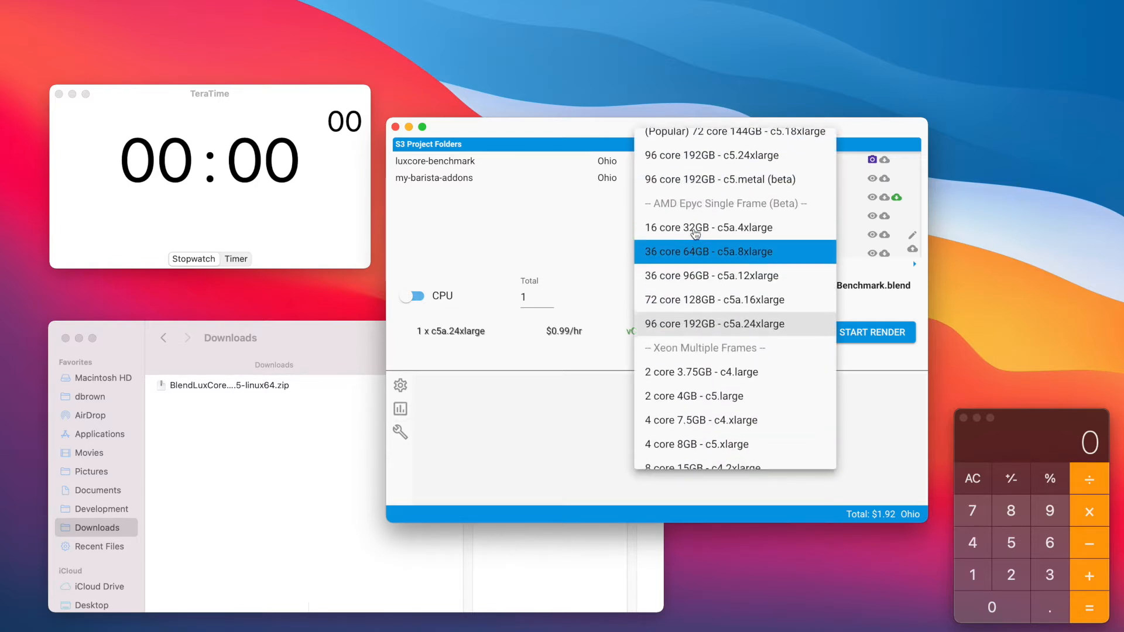
click(708, 170)
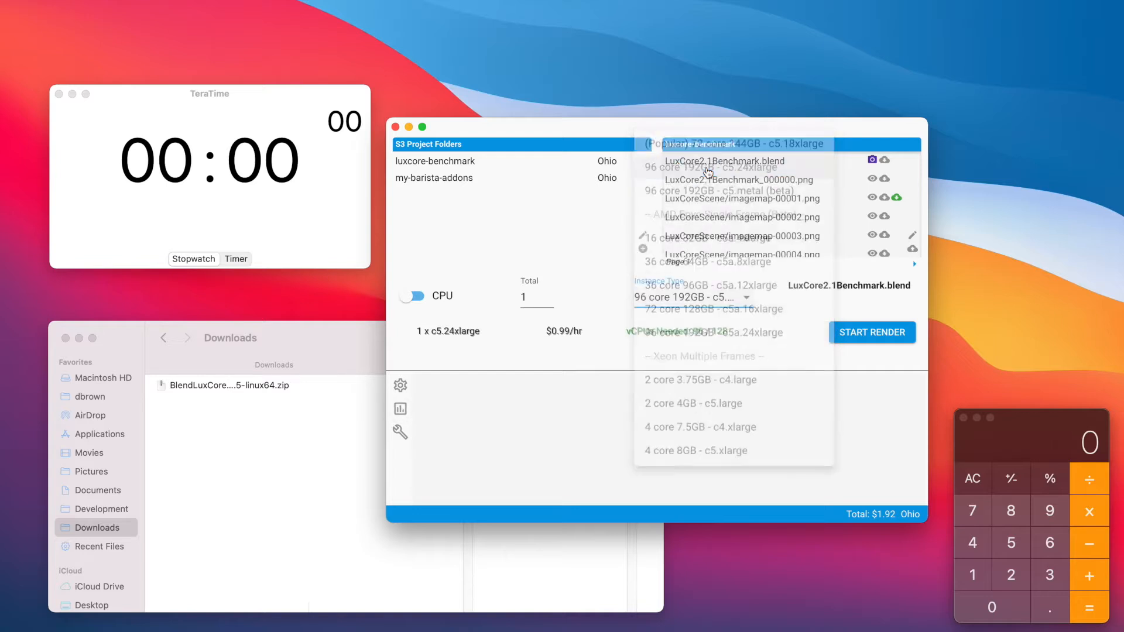
Set the instance type to the AMD Epyc 96 core 192GB - c5a.24xlarge.
click(696, 305)
scroll(707, 349, down, 3)
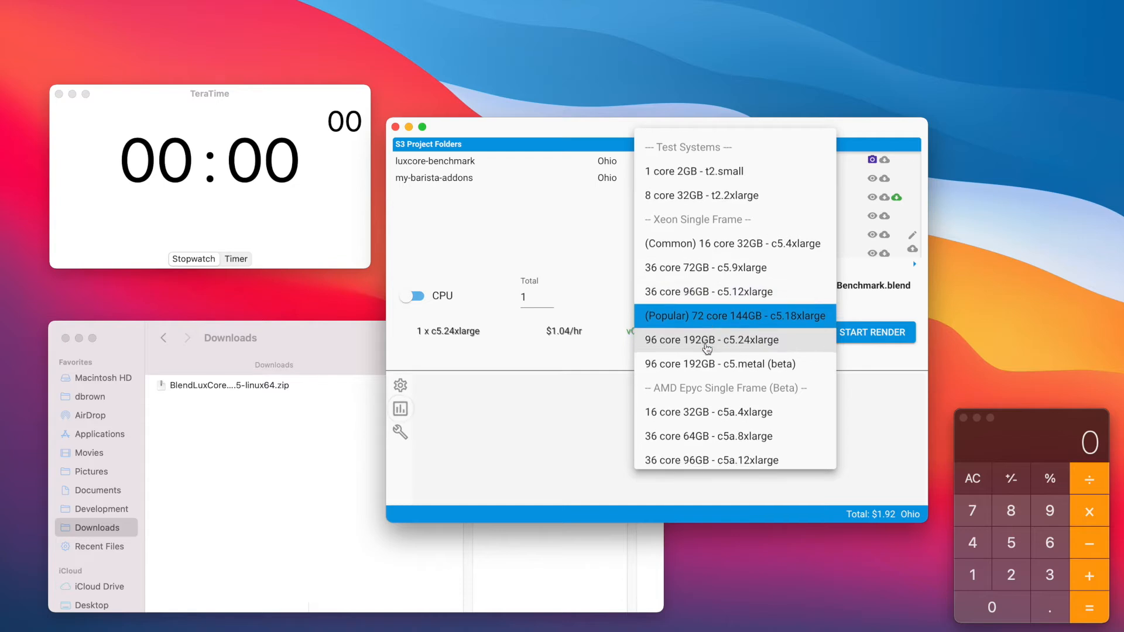
scroll(707, 349, down, 1)
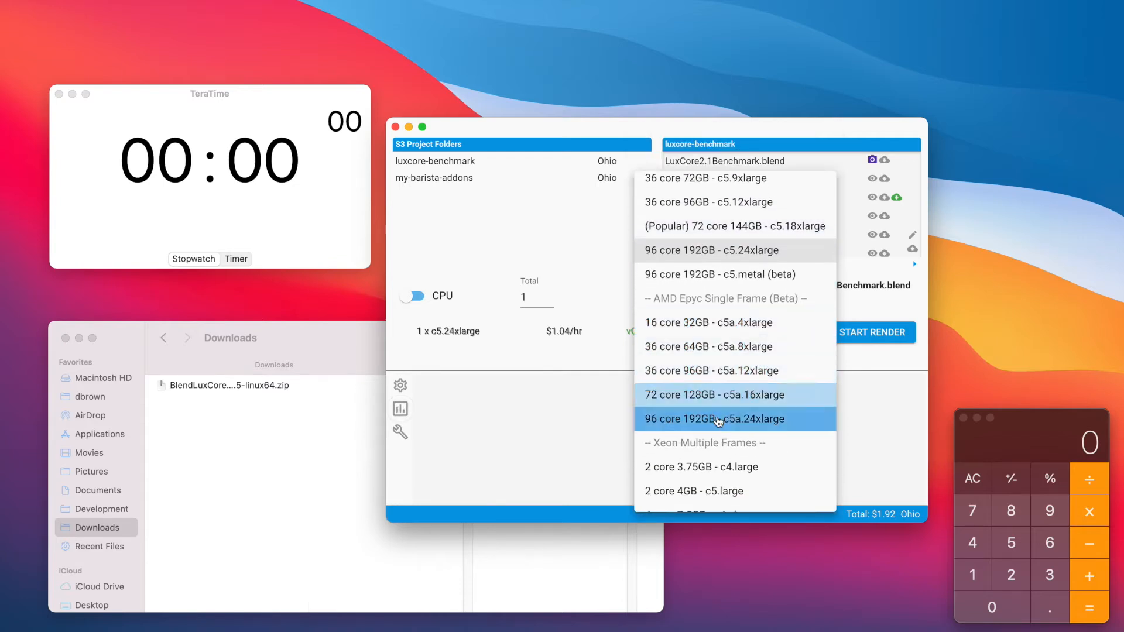
click(717, 419)
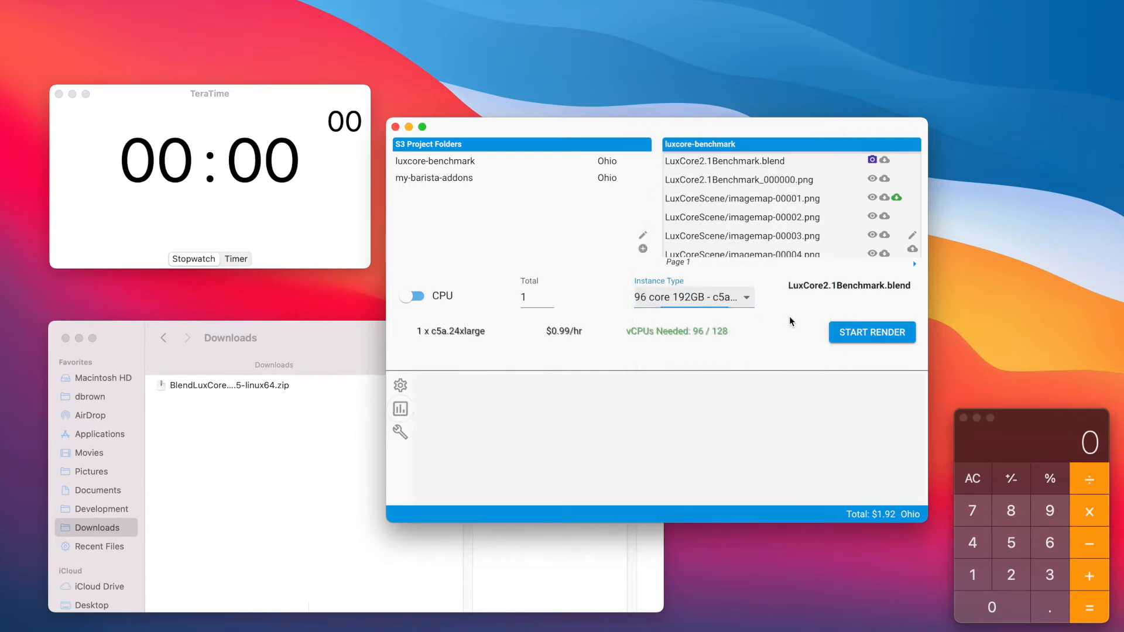
Start rendering LuxCore2.1Benchmark.blend and move the Instance Manager window clear of the main window.
click(842, 338)
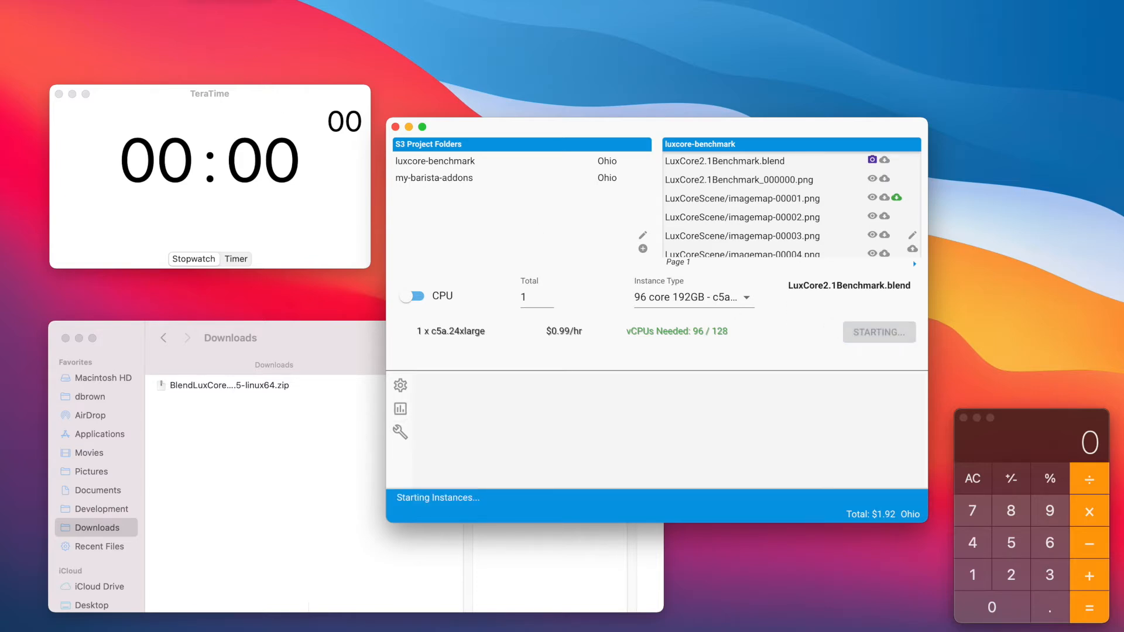
drag(541, 218, 856, 3)
click(601, 127)
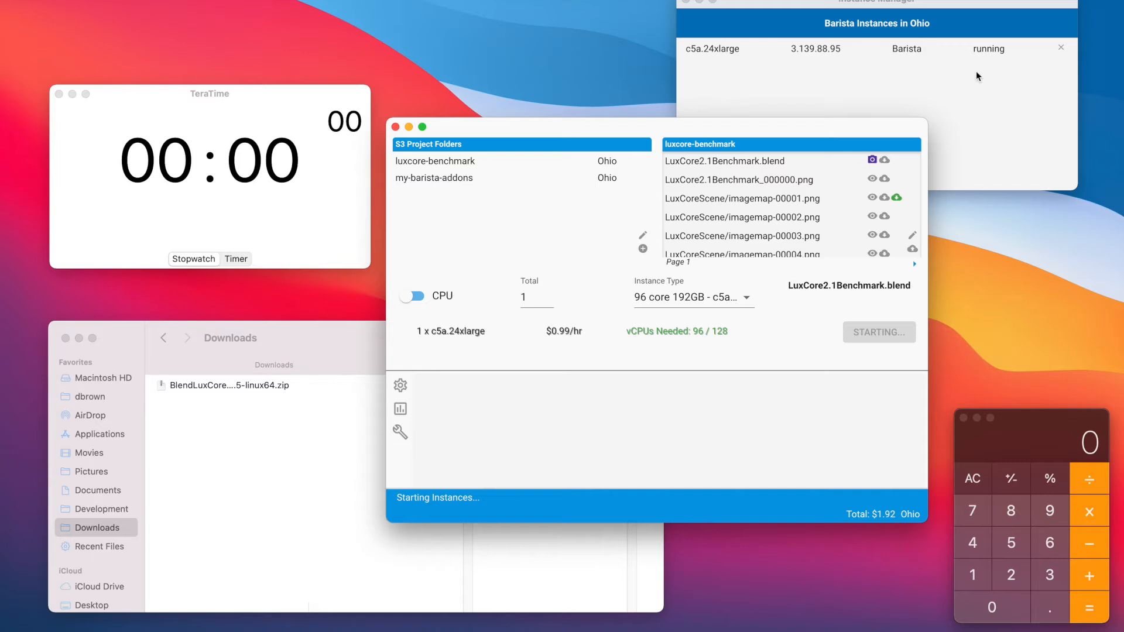
Time the render with the TeraTime stopwatch while viewing its logs, and stop the timer when the image is saved.
click(246, 130)
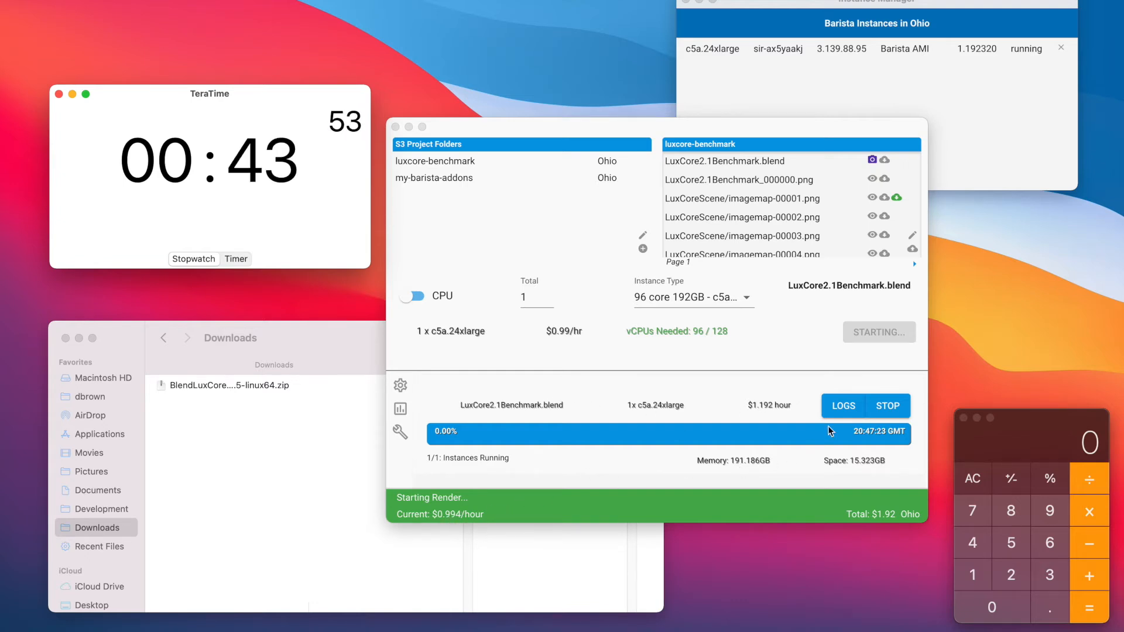
click(835, 410)
click(836, 409)
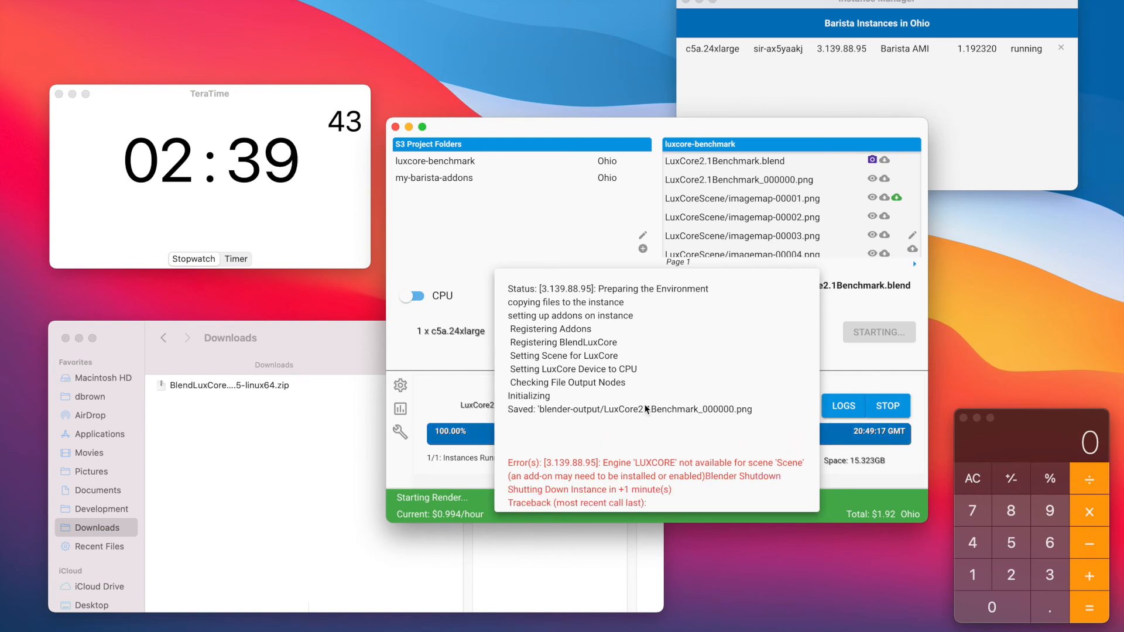
click(231, 155)
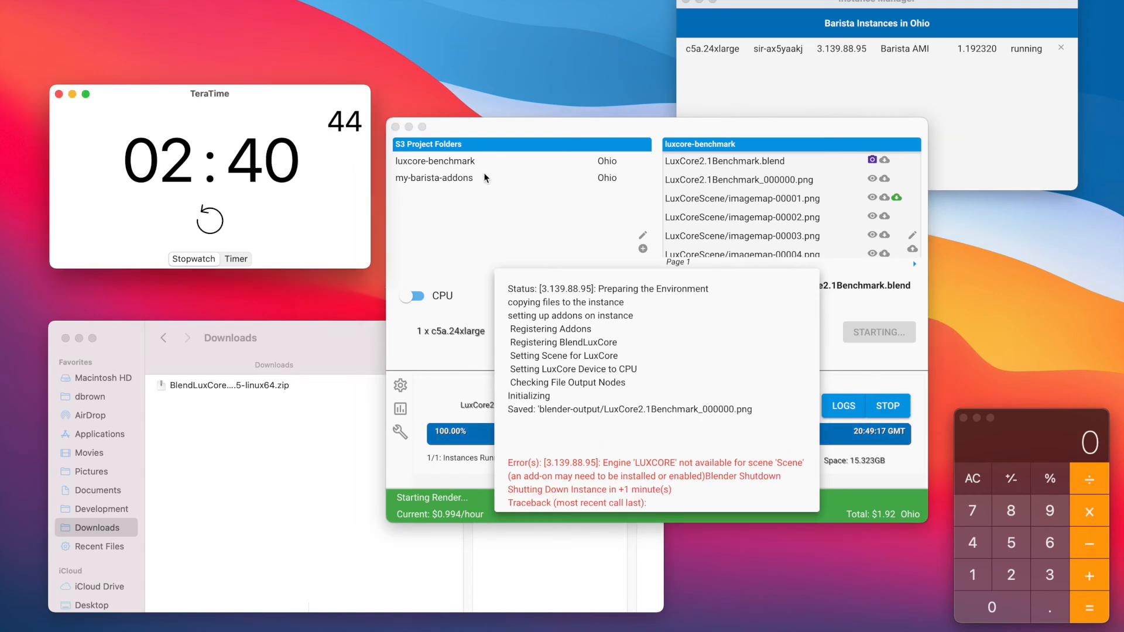
Stop the finished render job and download LuxCore2.1Benchmark_000000.png.
click(896, 410)
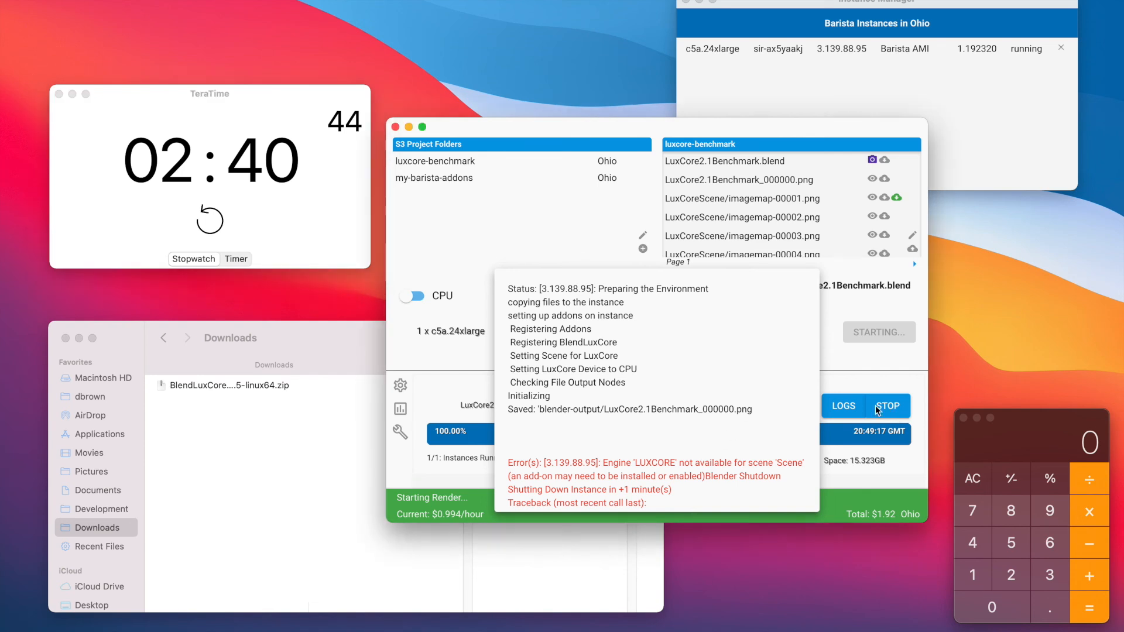
click(897, 408)
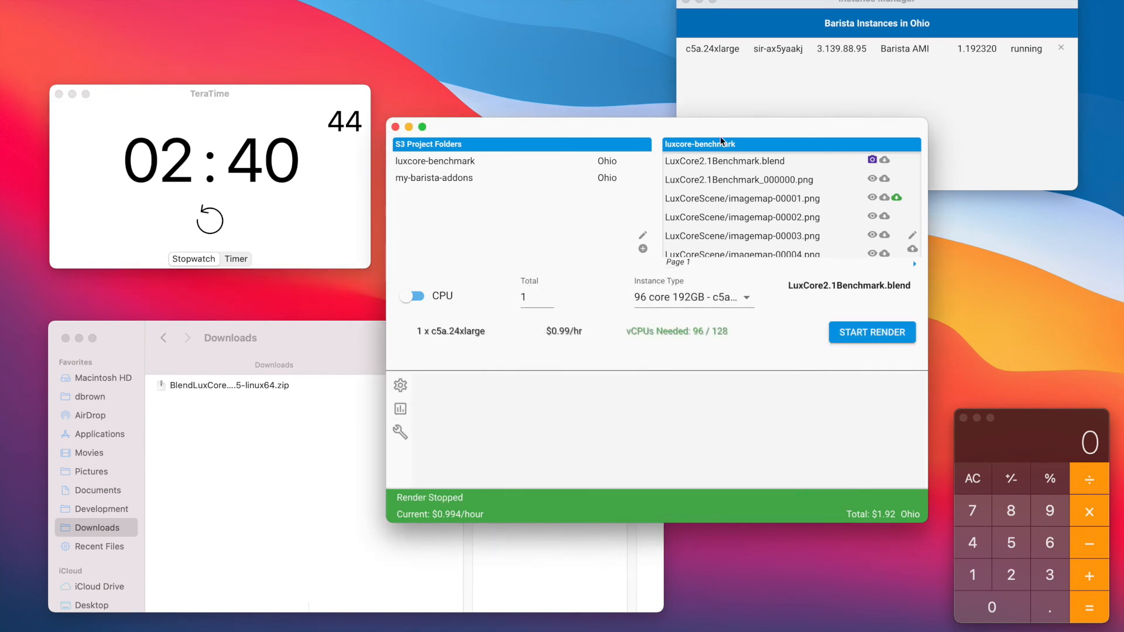
click(884, 179)
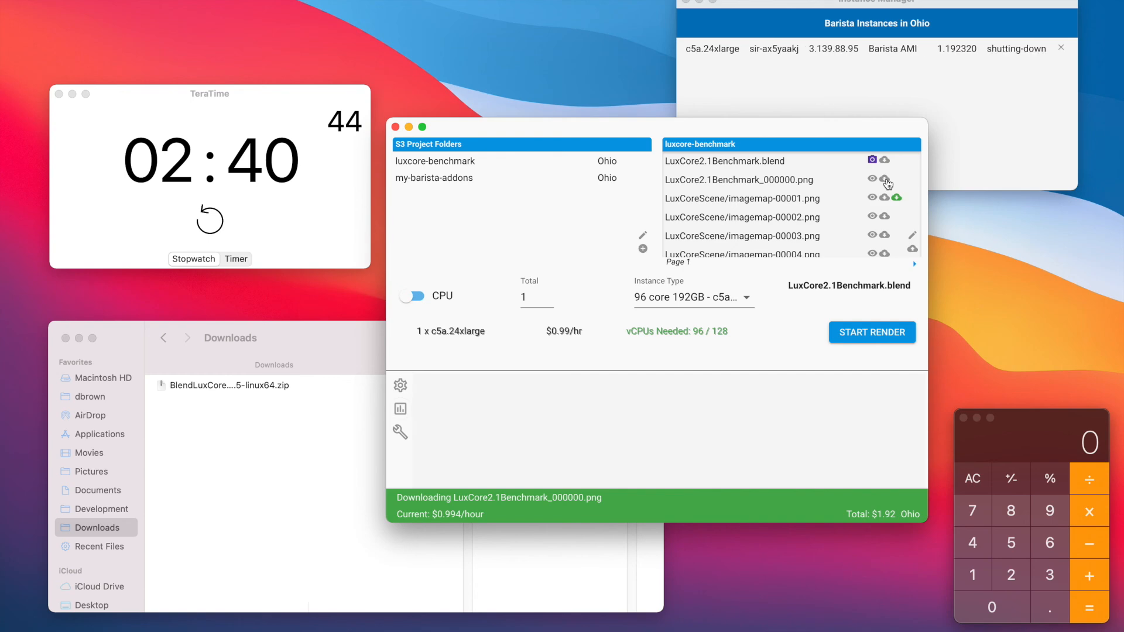
Preview the downloaded LuxCore2.1Benchmark_000000.png from the Downloads folder in Finder and close the preview.
click(231, 401)
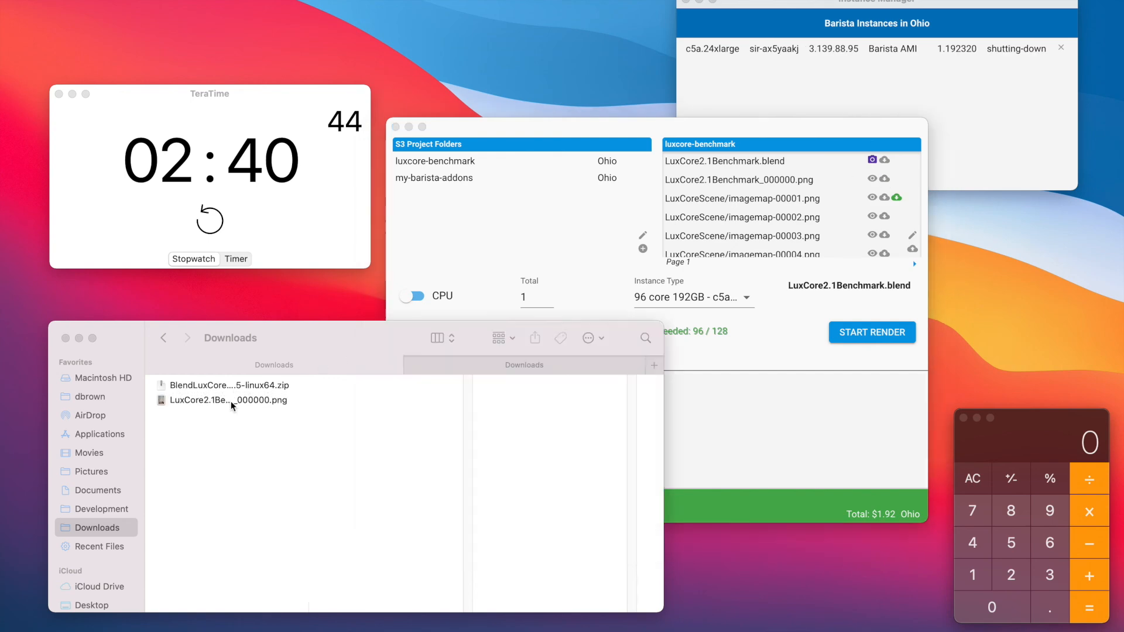
key(space)
drag(180, 7, 387, 4)
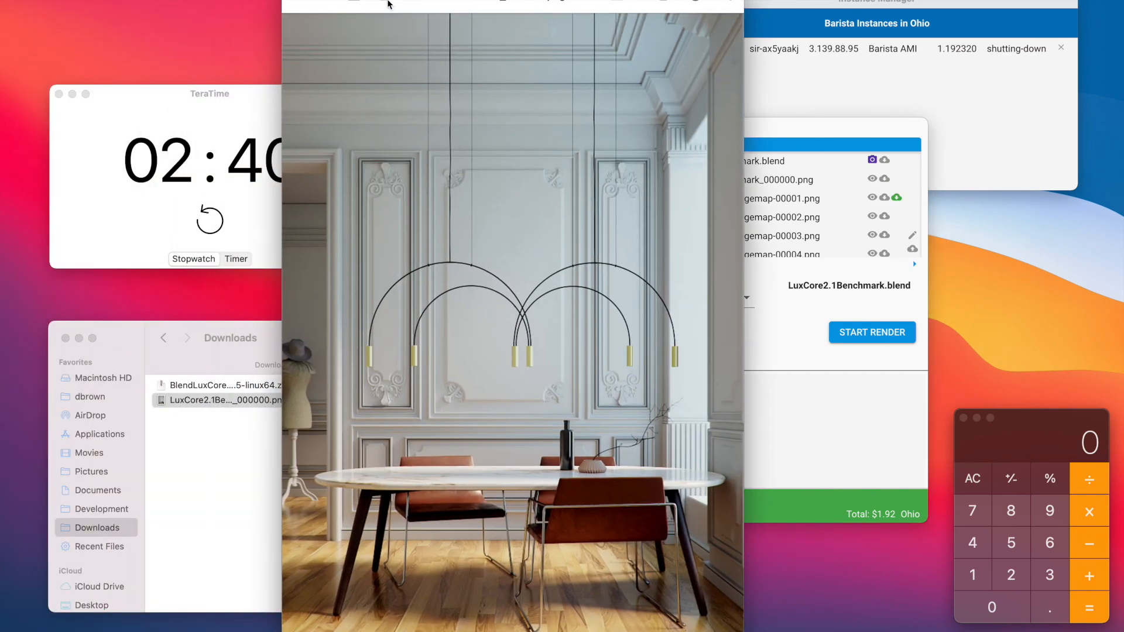
click(299, 3)
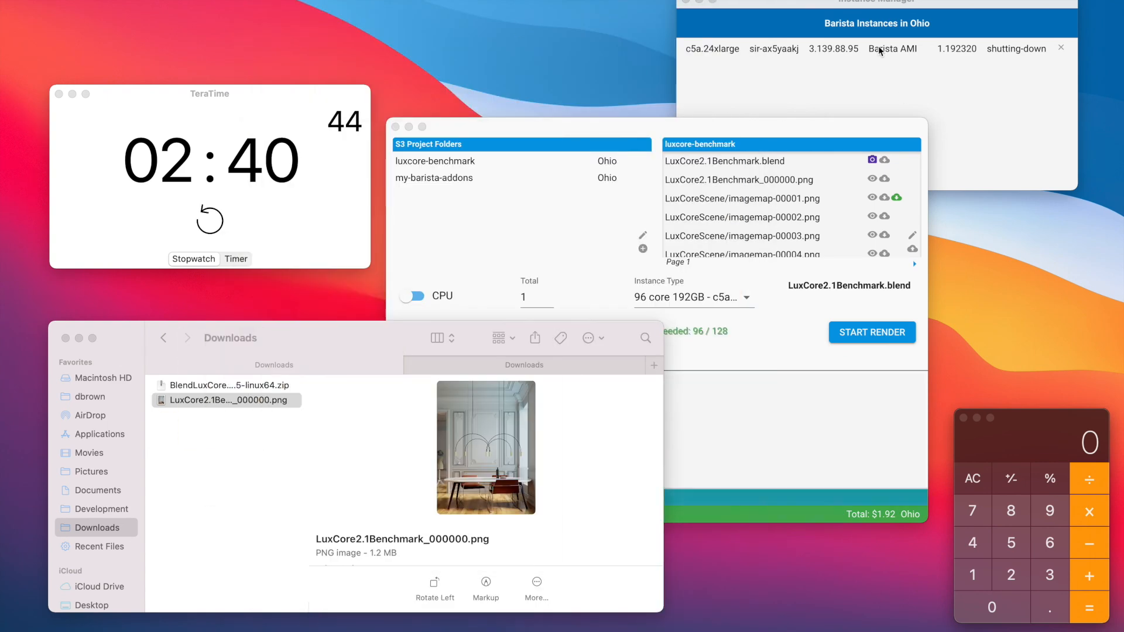
Calculate the render cost in Calculator by dividing 0.994 by 60 and multiplying by 2.75.
click(1038, 413)
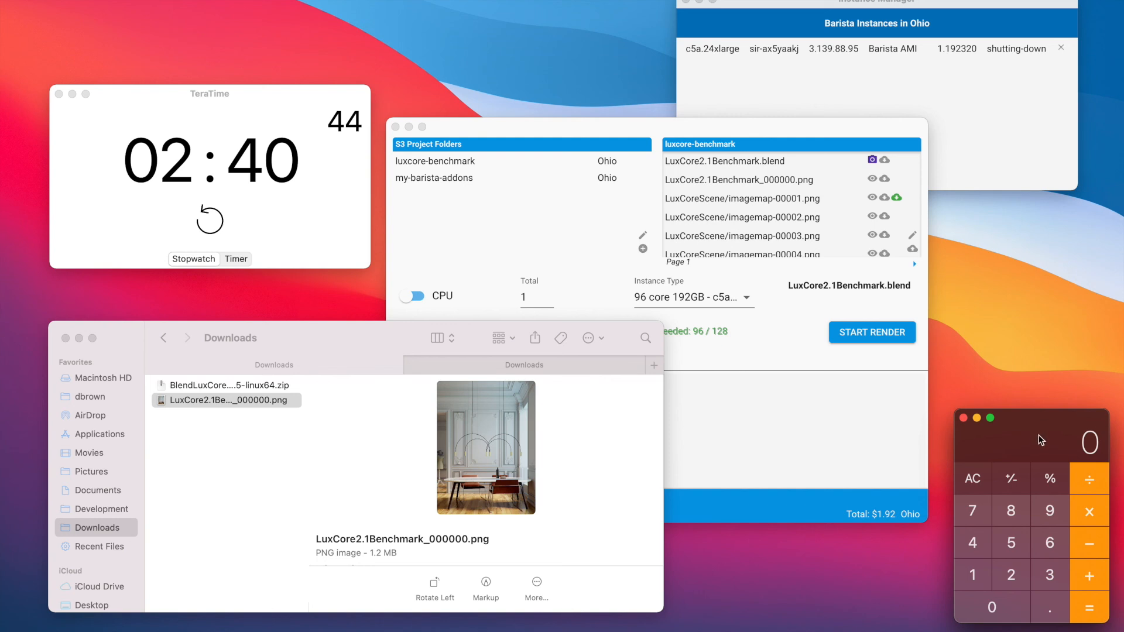
text(.994)
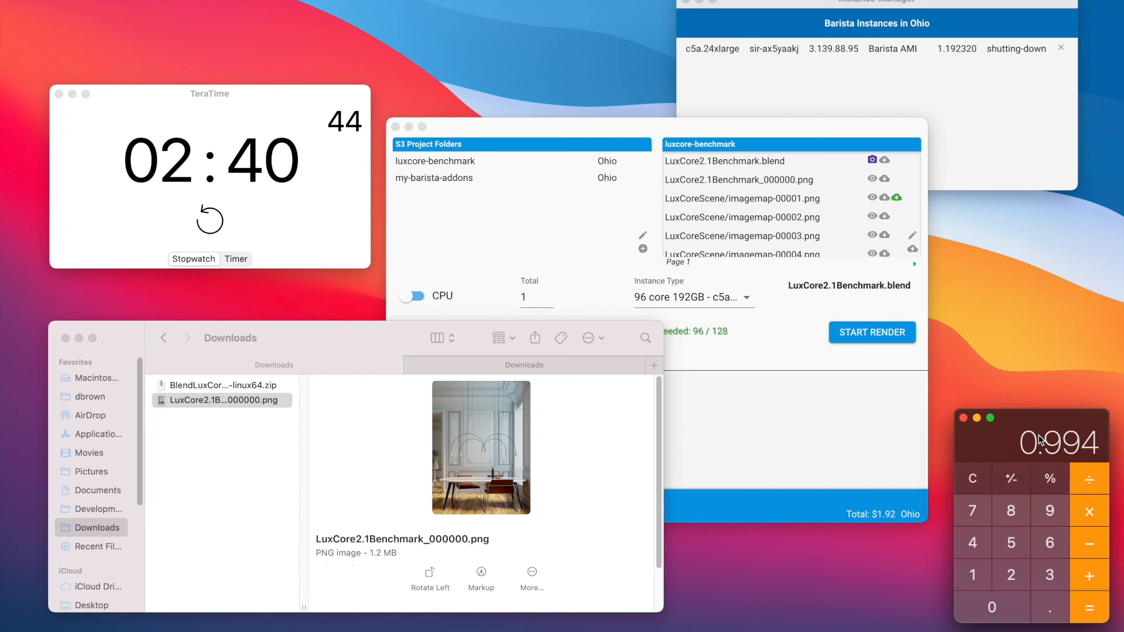
text(/60)
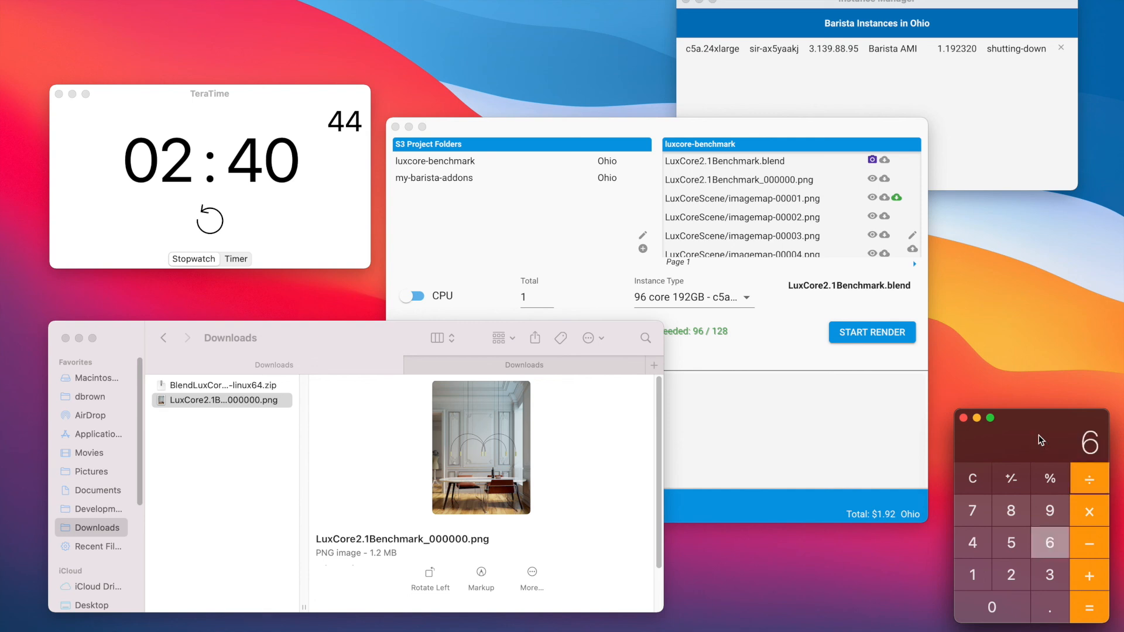
key(Return)
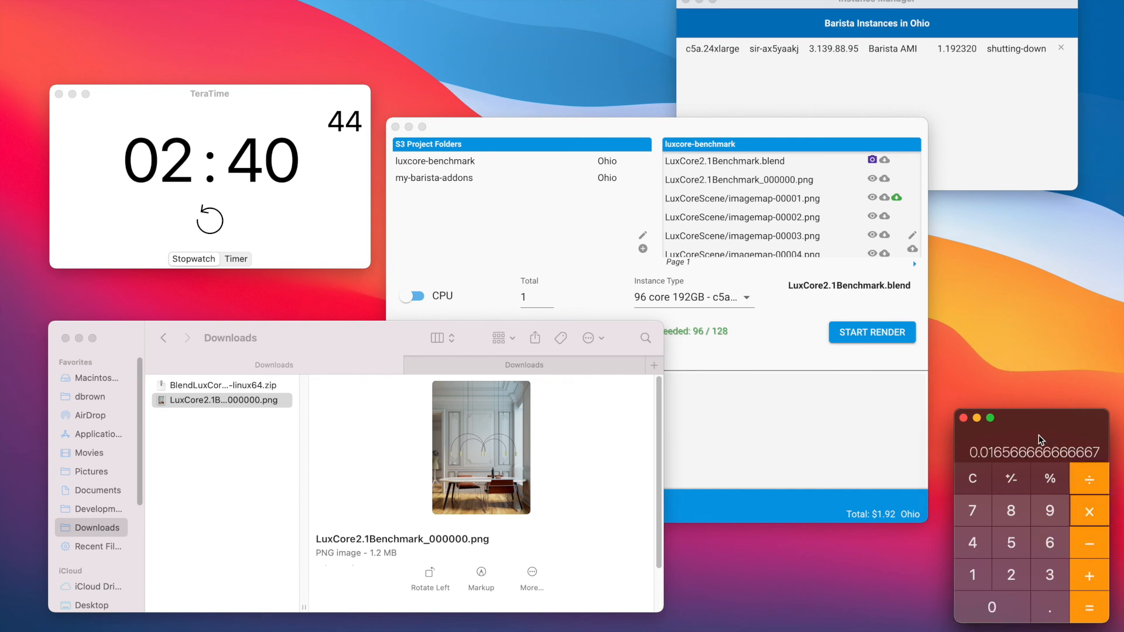
text(2.)
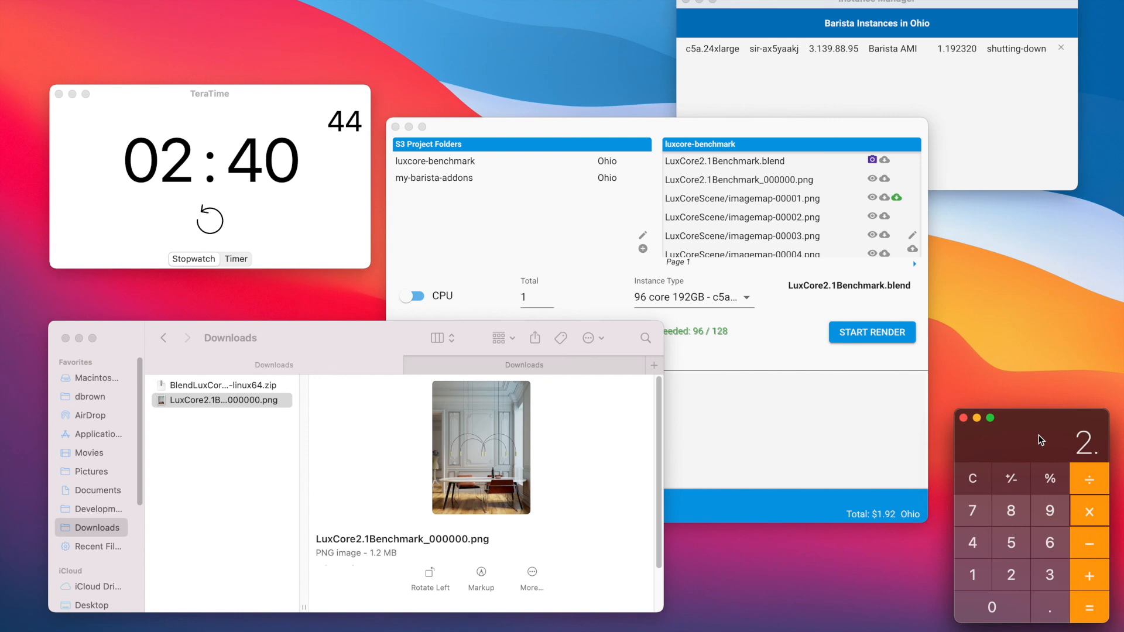
text(75)
key(Return)
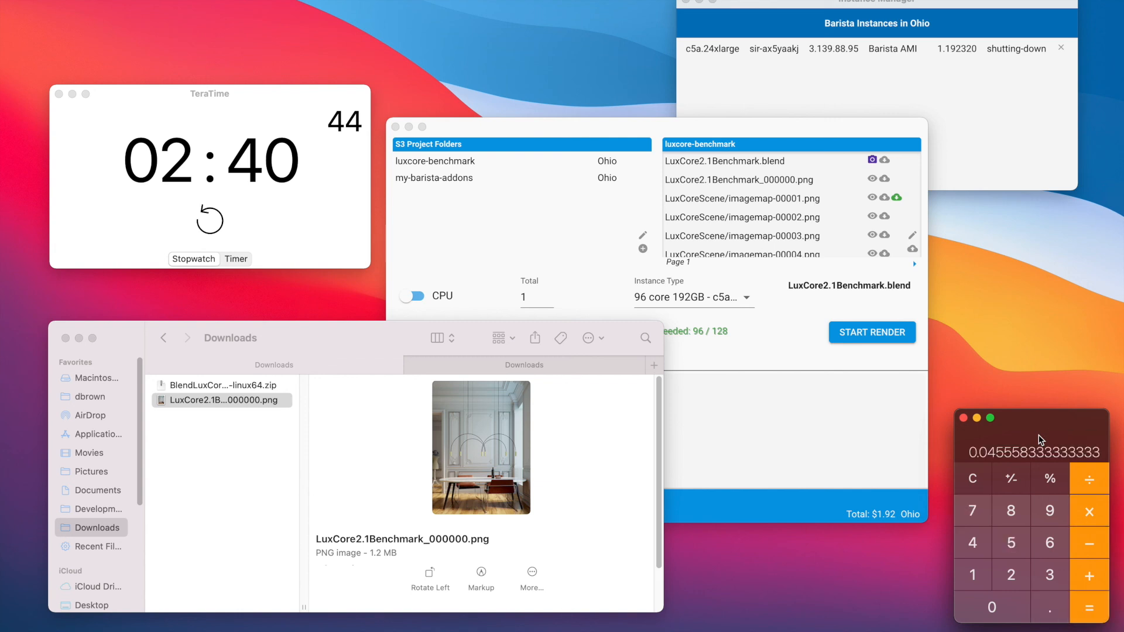